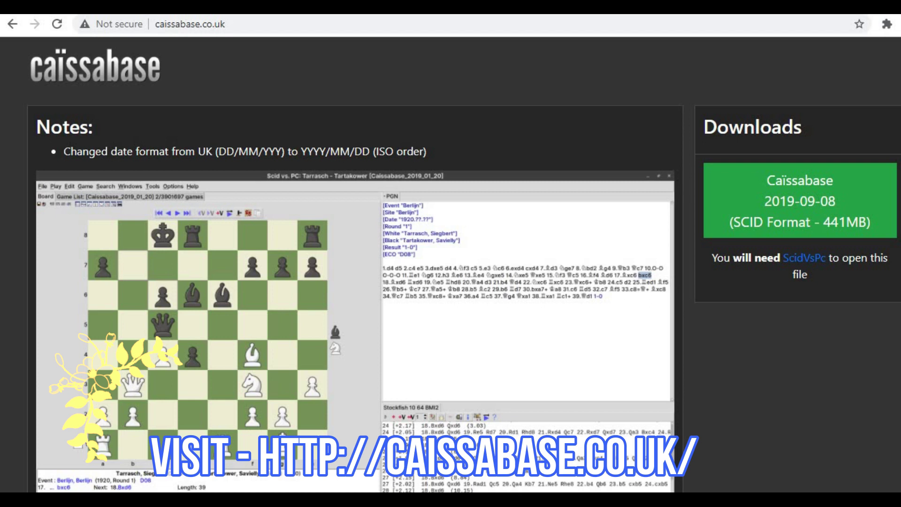
left_click(230, 23)
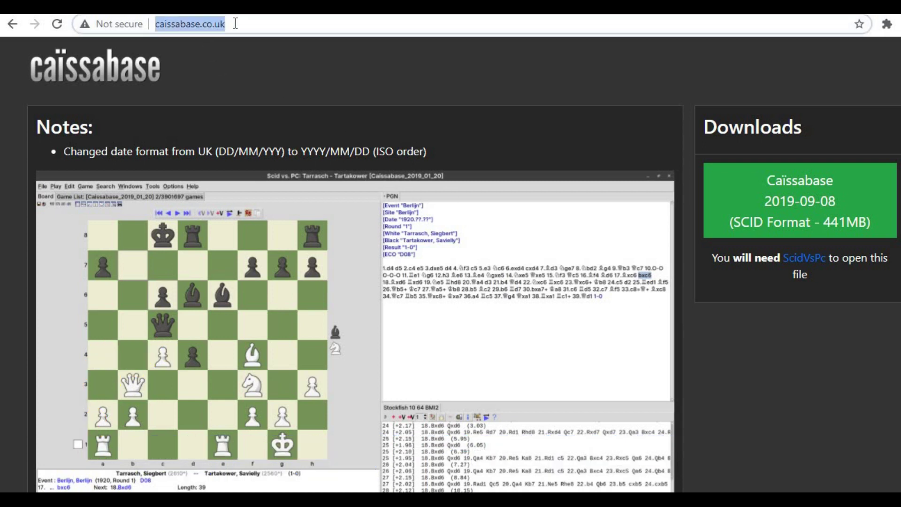
left_click(214, 25)
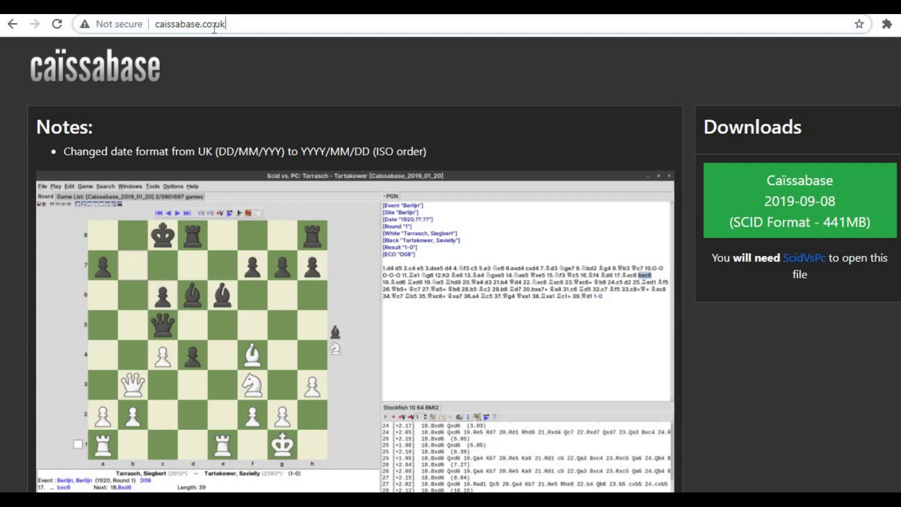
double_click(181, 25)
double_click(207, 25)
double_click(219, 25)
Read what Caïssabase is, which sources it draws on, and the curation rules applied to its games.
scroll(604, 218, "down", 8)
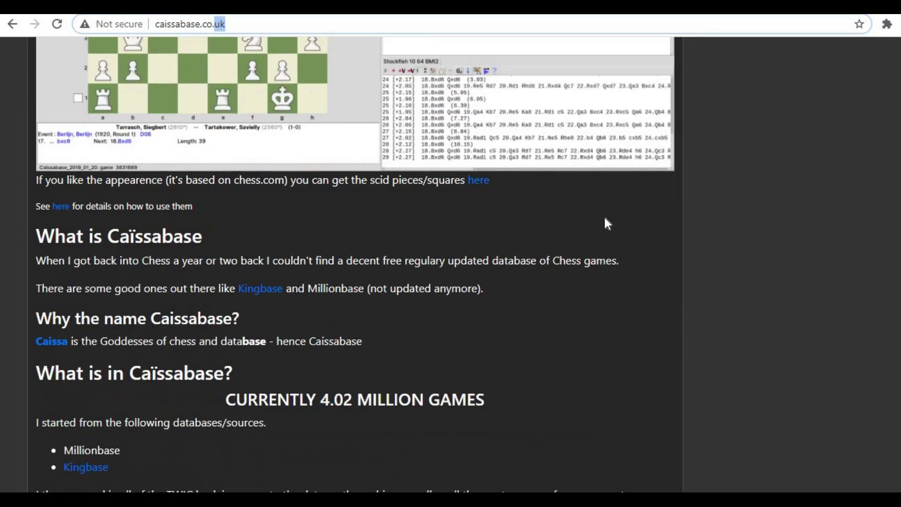
scroll(605, 220, "down", 4)
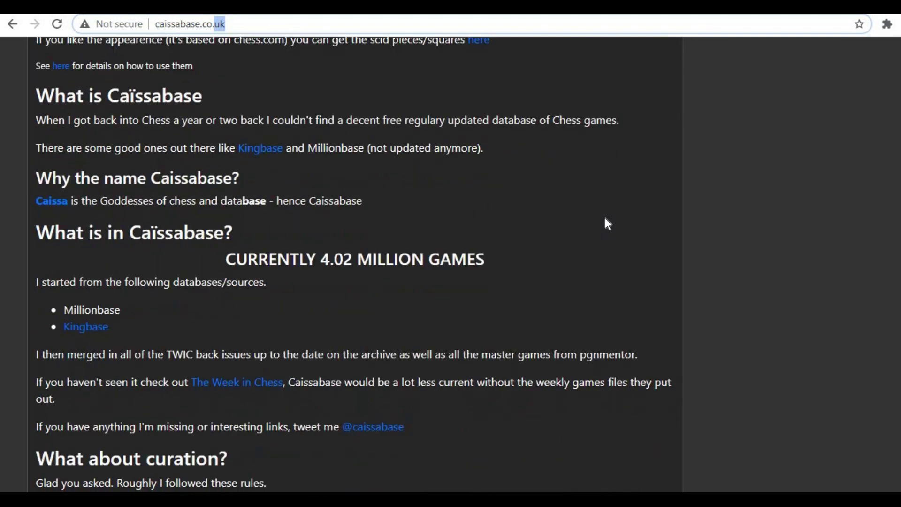
scroll(606, 220, "down", 1)
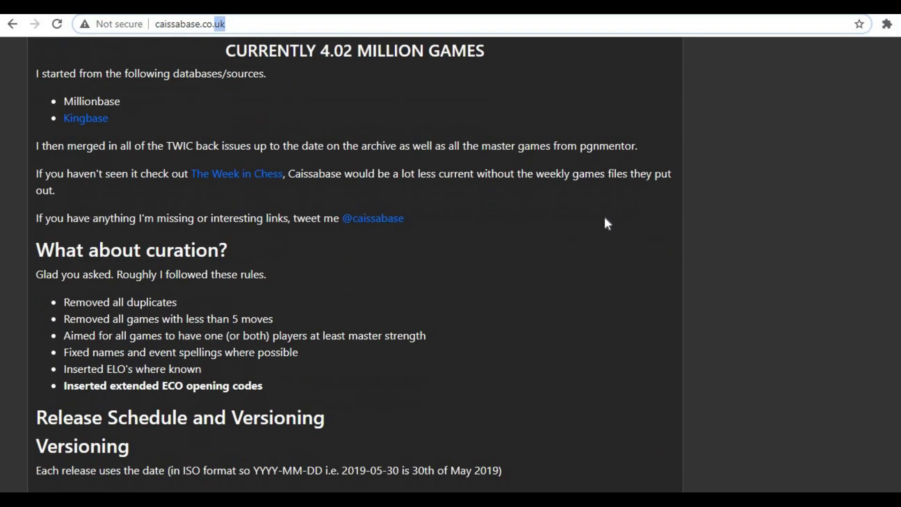
scroll(605, 218, "down", 1)
scroll(605, 219, "down", 1)
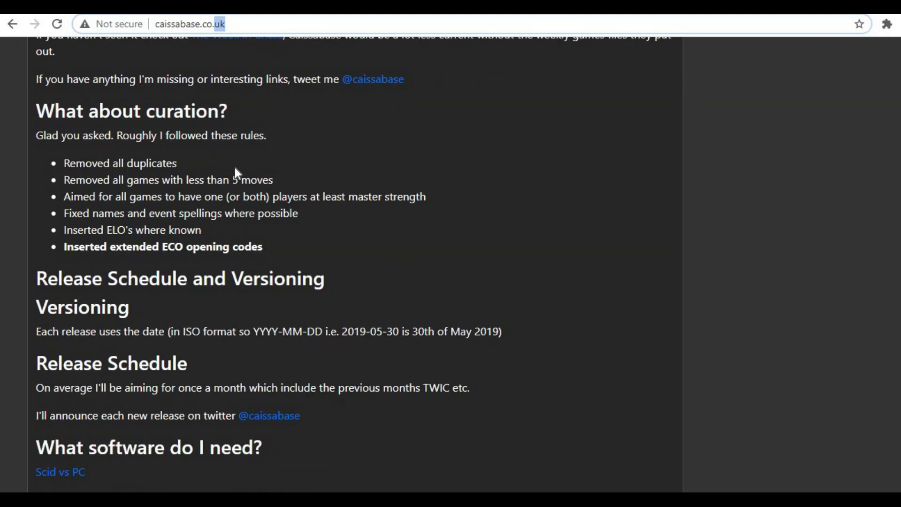
left_click_drag(180, 165, 63, 162)
left_click(66, 177)
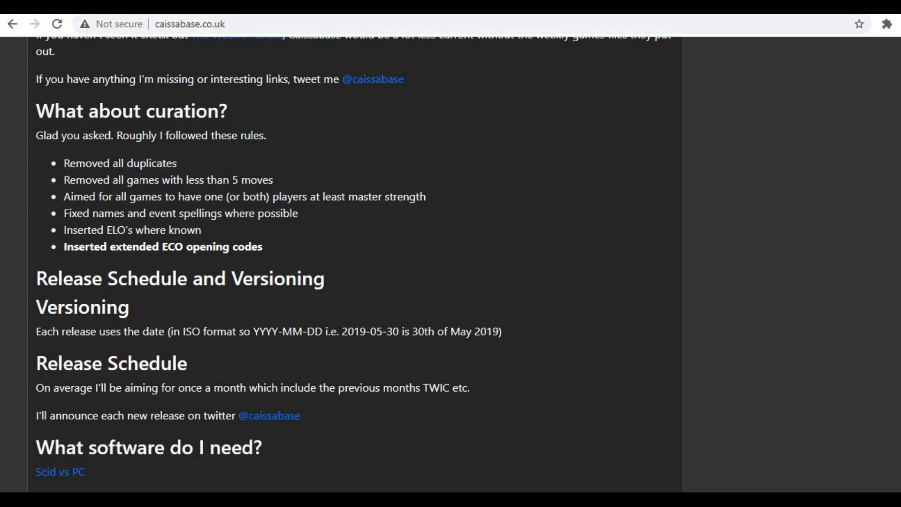
triple_click(287, 184)
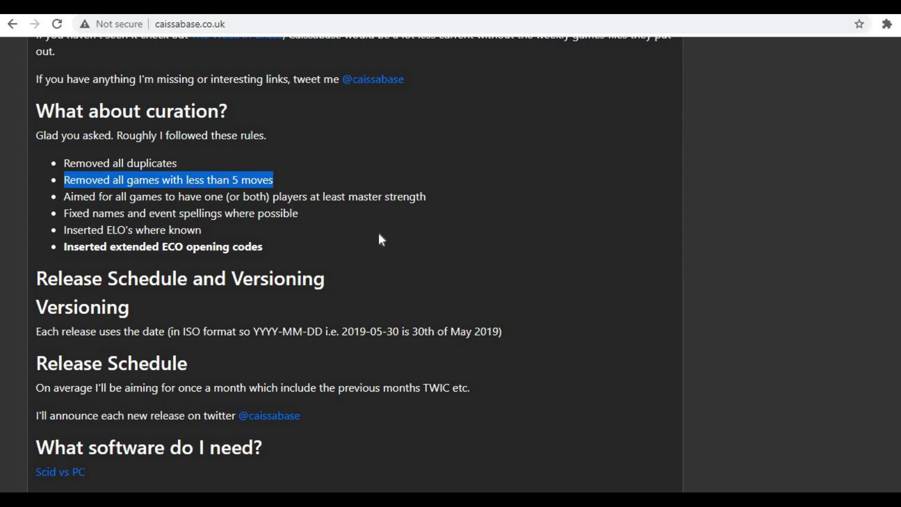
Read the site's sections on versioning, release schedule, required software, PGN export, privacy, donations and copyright.
scroll(378, 234, "down", 3)
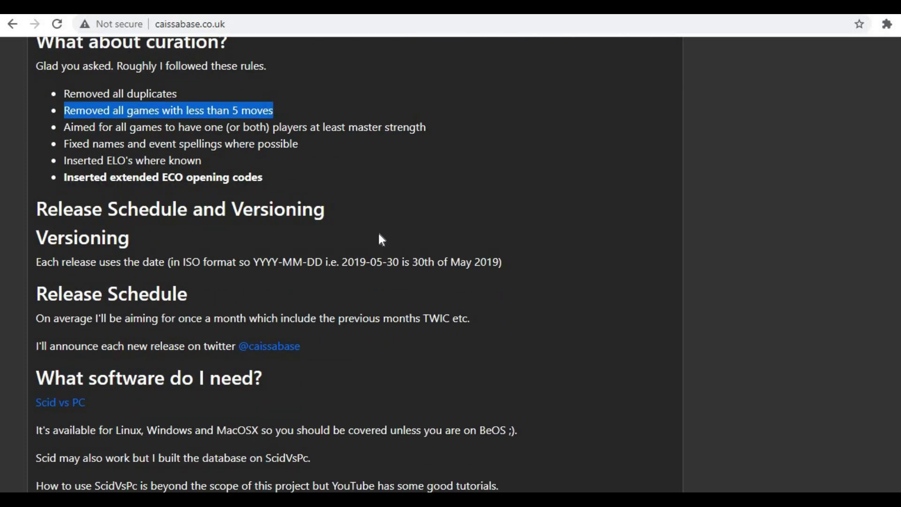
scroll(378, 233, "down", 3)
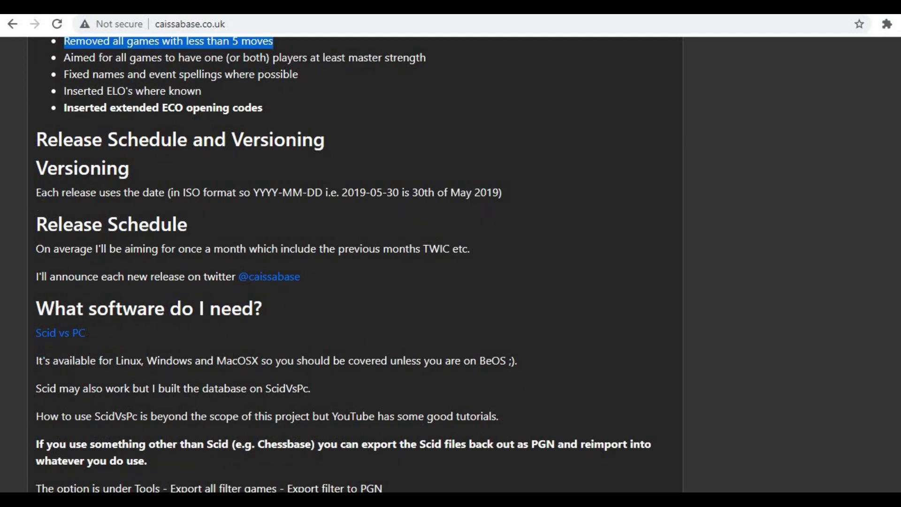
left_click_drag(37, 192, 447, 187)
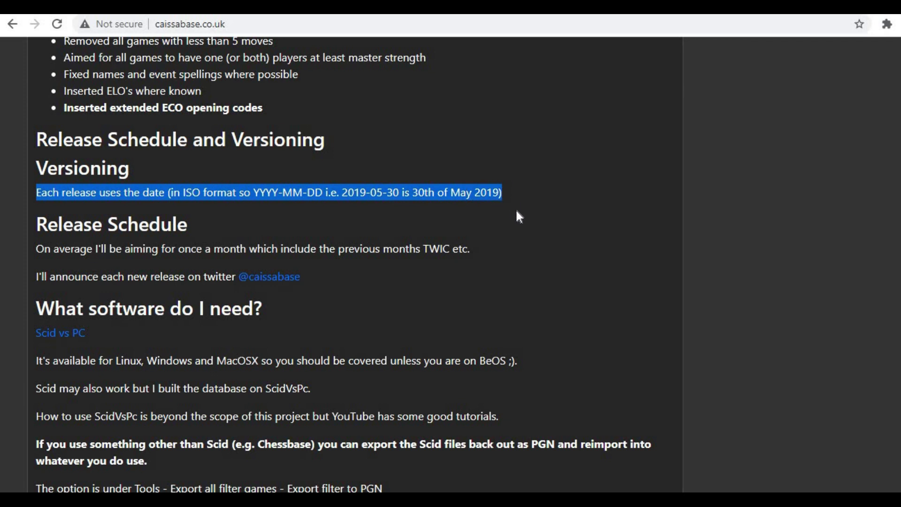
scroll(516, 212, "down", 3)
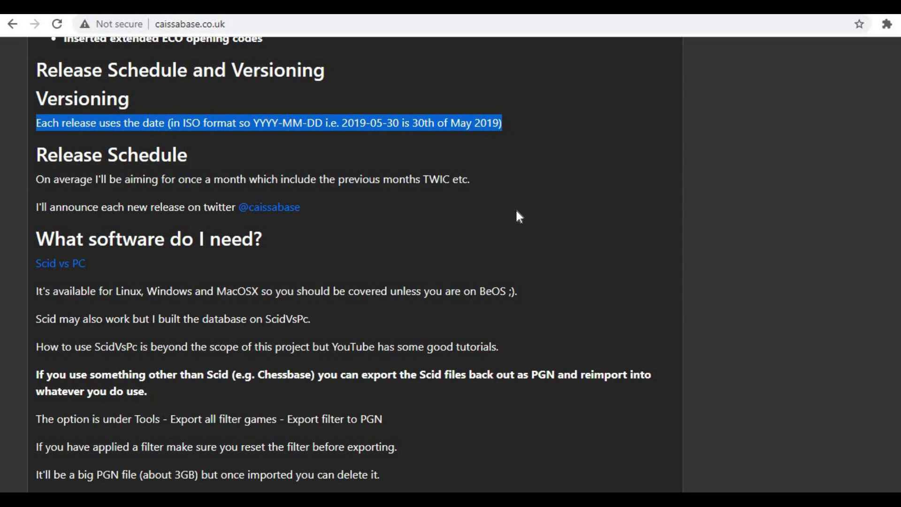
scroll(518, 217, "down", 3)
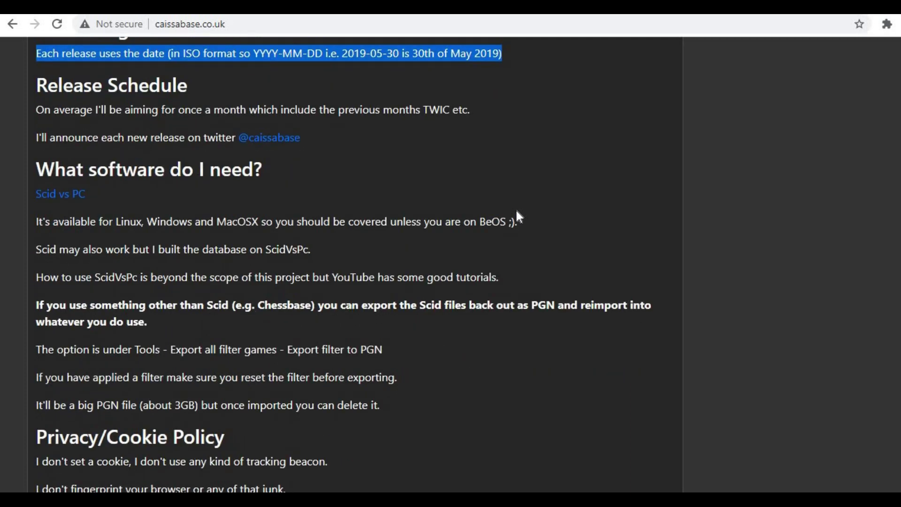
scroll(518, 216, "down", 3)
scroll(517, 211, "down", 6)
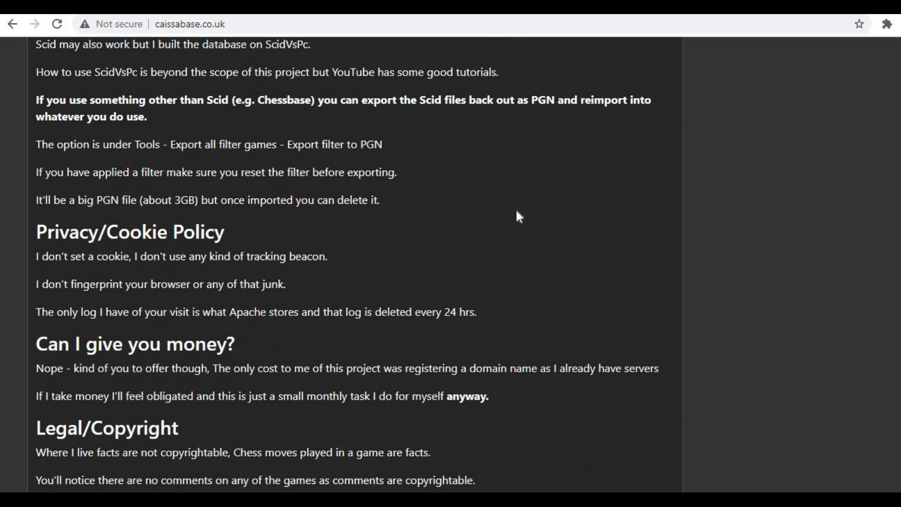
scroll(277, 266, "down", 3)
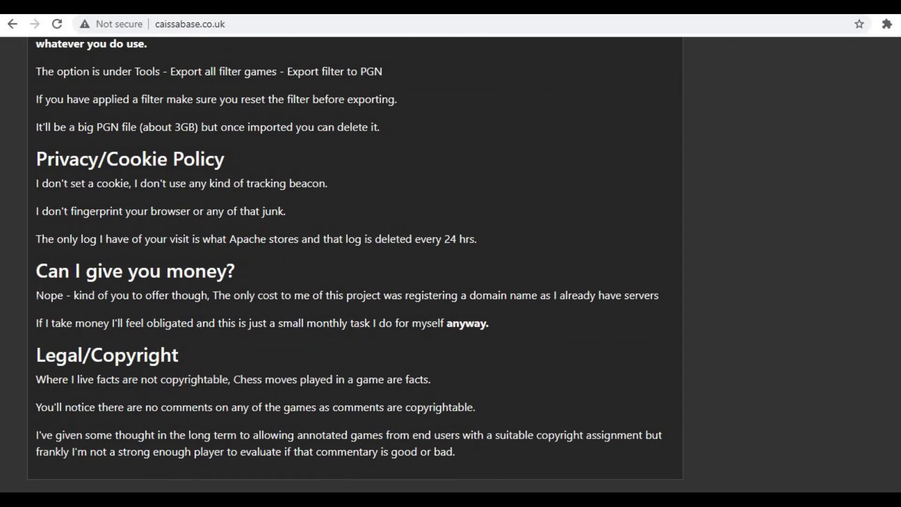
left_click_drag(36, 294, 518, 313)
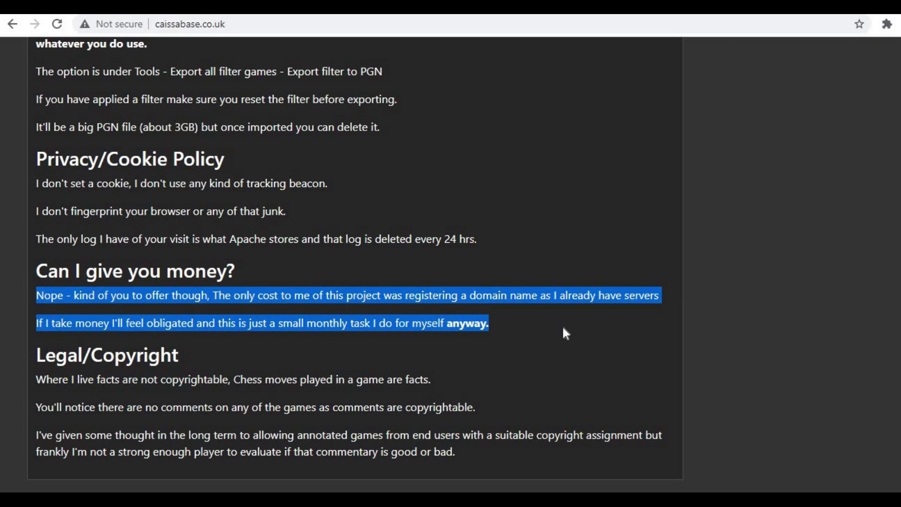
scroll(562, 327, "down", 1)
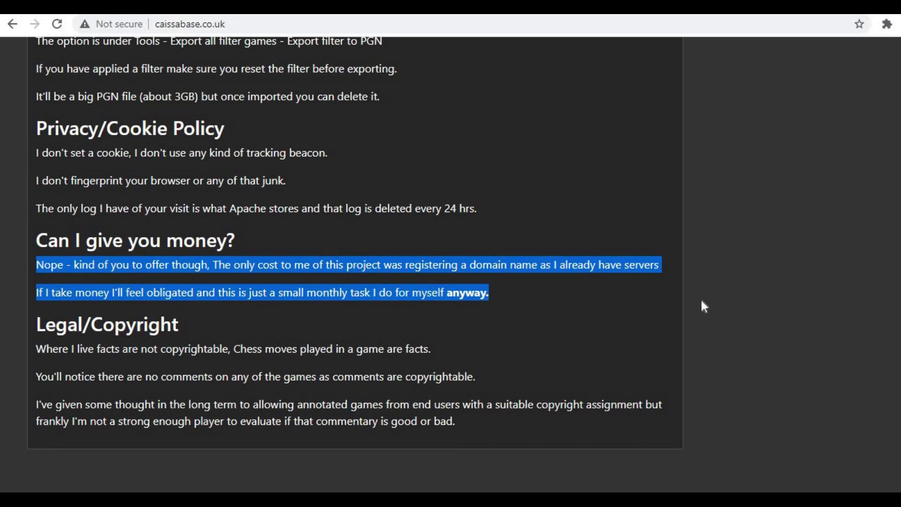
Download the Caïssabase 2019-09-08 database in SCID format.
scroll(701, 300, "up", 15)
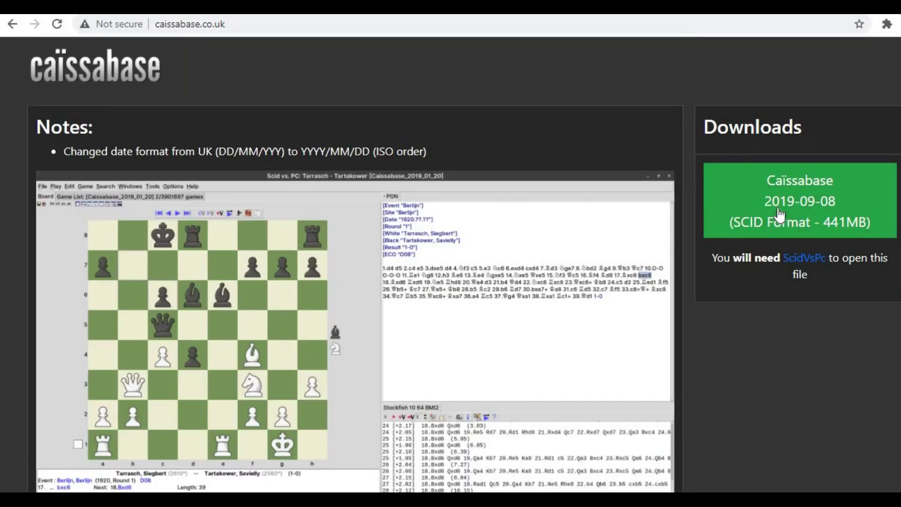
left_click(780, 212)
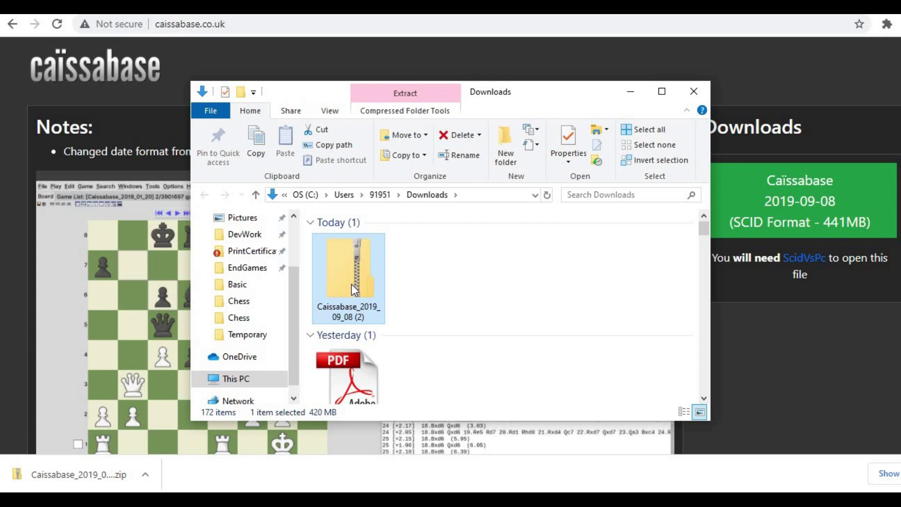
Extract the downloaded Caissabase_2019_09_08 (2) archive into its own folder with 7-Zip and open the extracted folder.
right_click(351, 283)
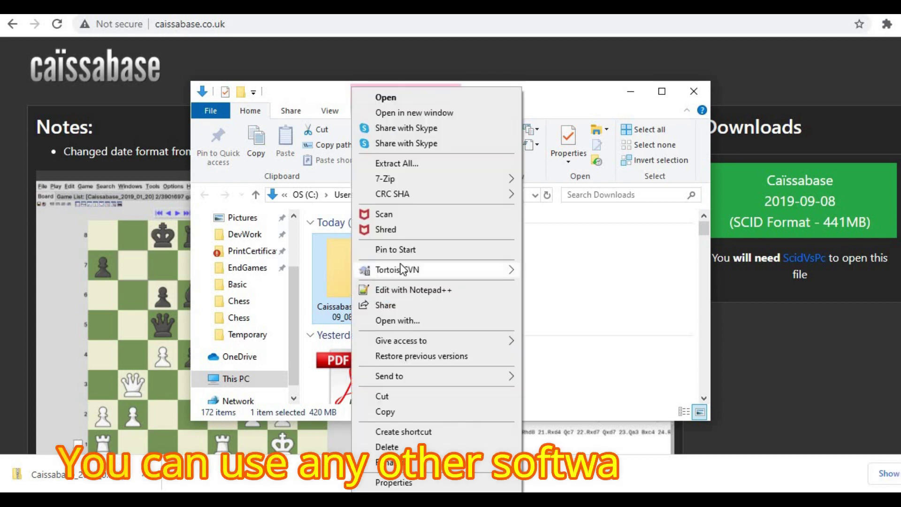
mouse_move(443, 177)
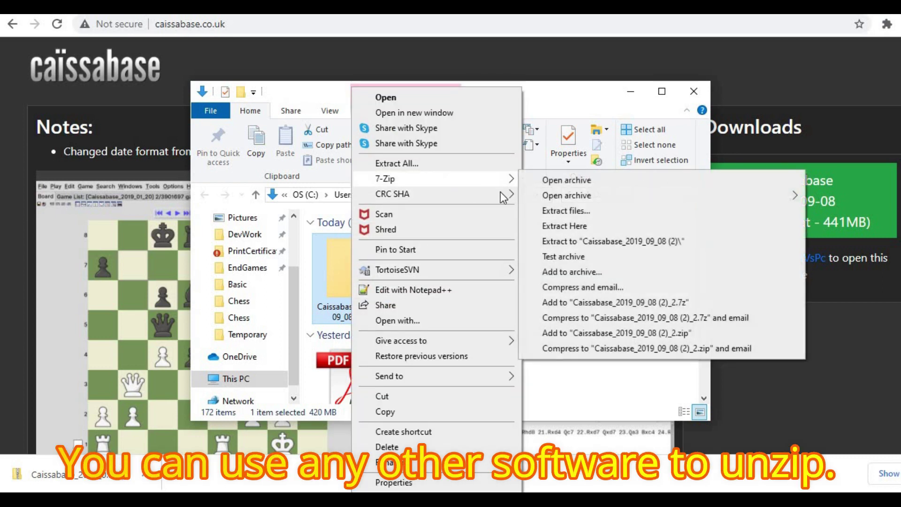
left_click(581, 242)
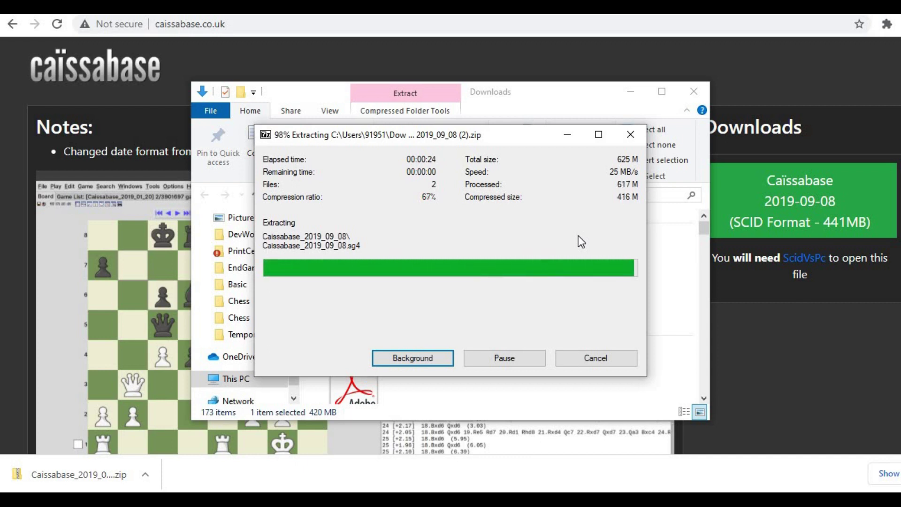
double_click(415, 278)
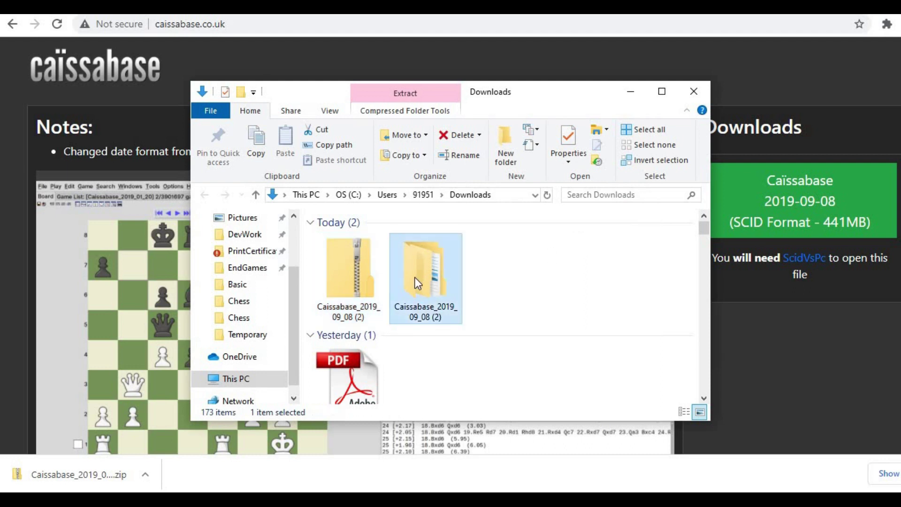
double_click(380, 236)
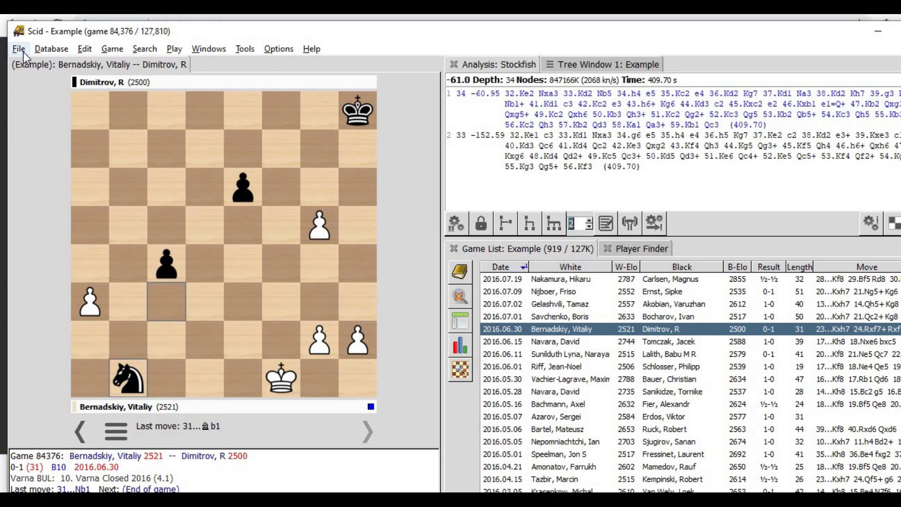
In Scid, open the Caissabase_2019_09_08 database from the extracted folder inside Downloads.
left_click(23, 52)
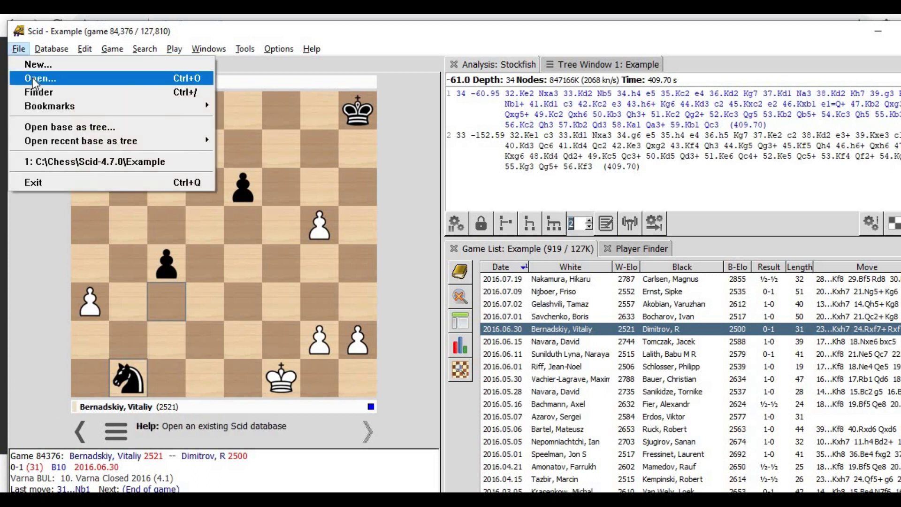
left_click(32, 78)
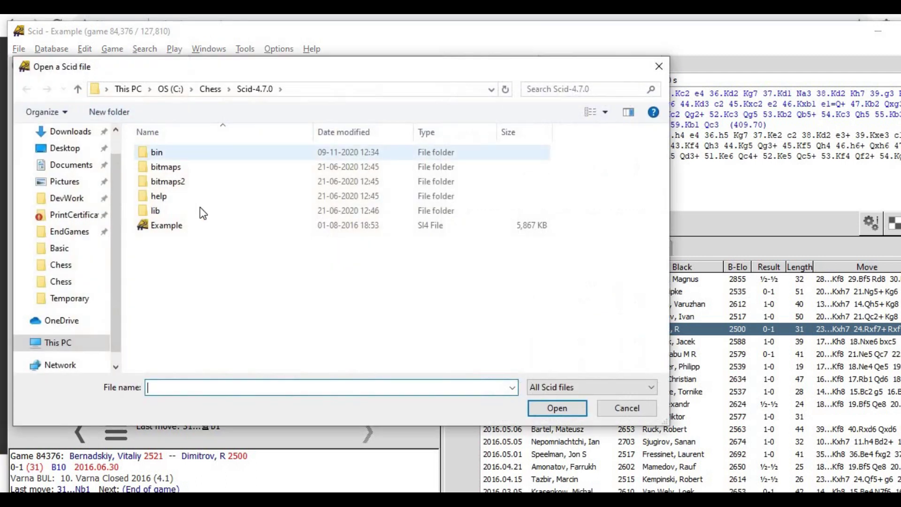
left_click(68, 132)
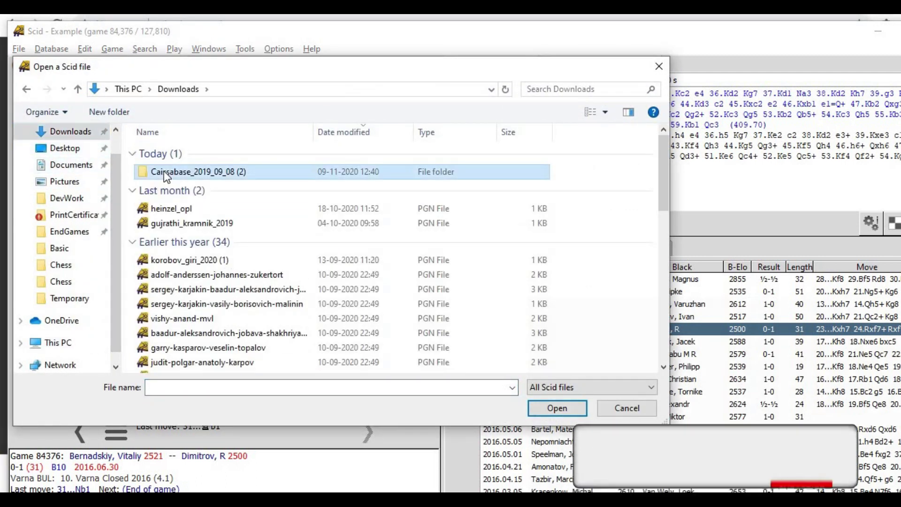
double_click(164, 171)
double_click(177, 161)
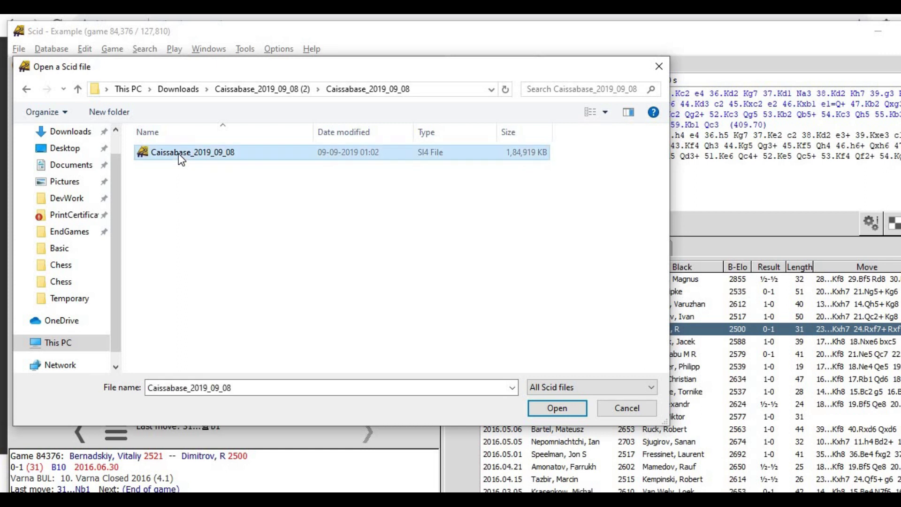
double_click(178, 153)
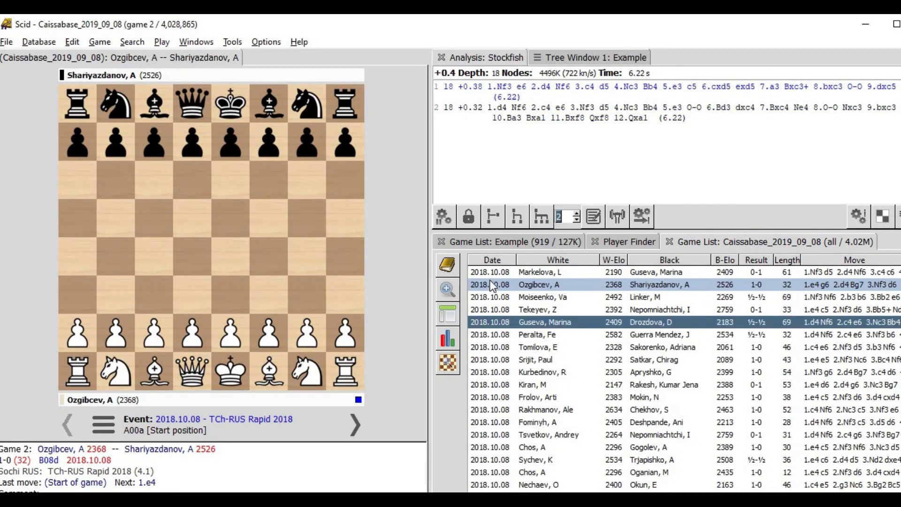
Sort the Caissabase_2019_09_08 game list by date with the newest games first.
left_click(488, 273)
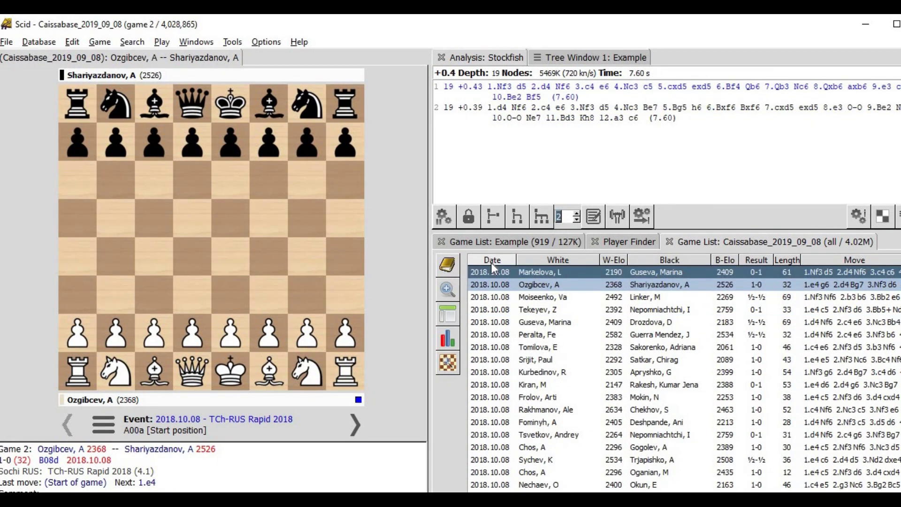
left_click(490, 263)
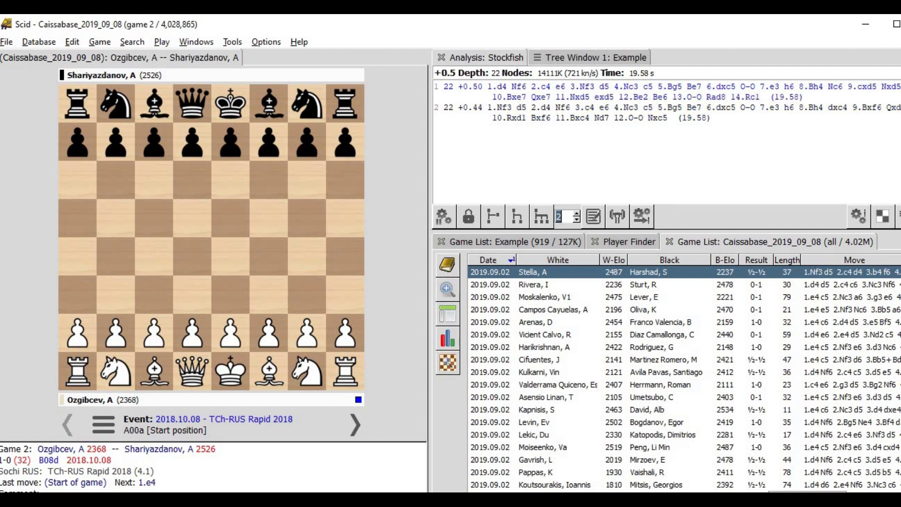
left_click(761, 500)
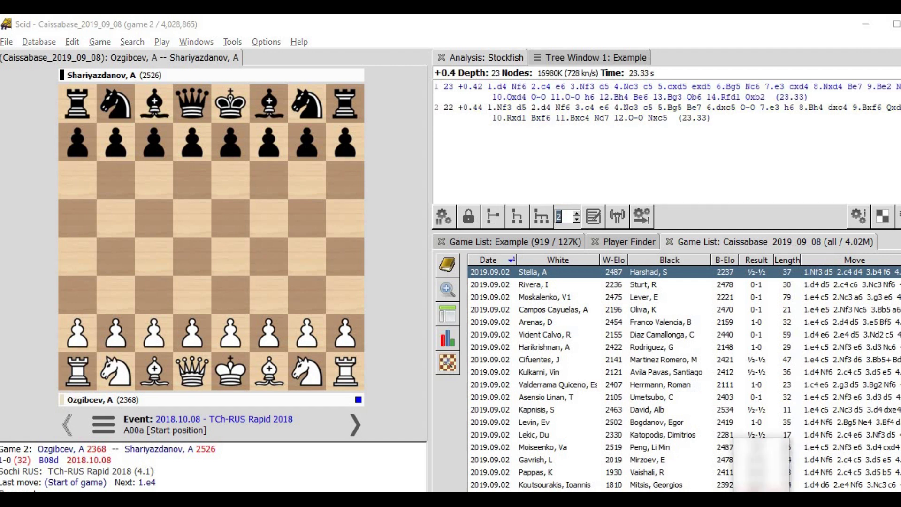